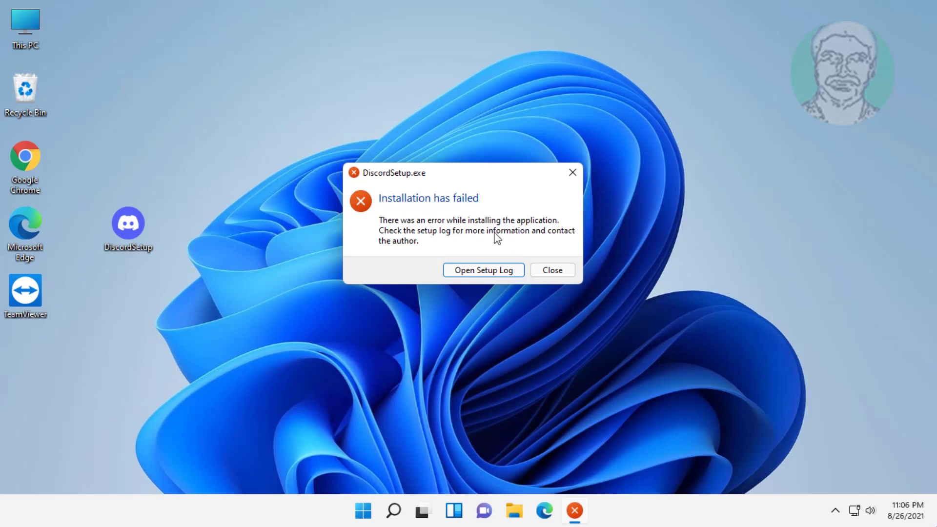
- Close the DiscordSetup.exe 'Installation has failed' error dialog
left_click(560, 270)
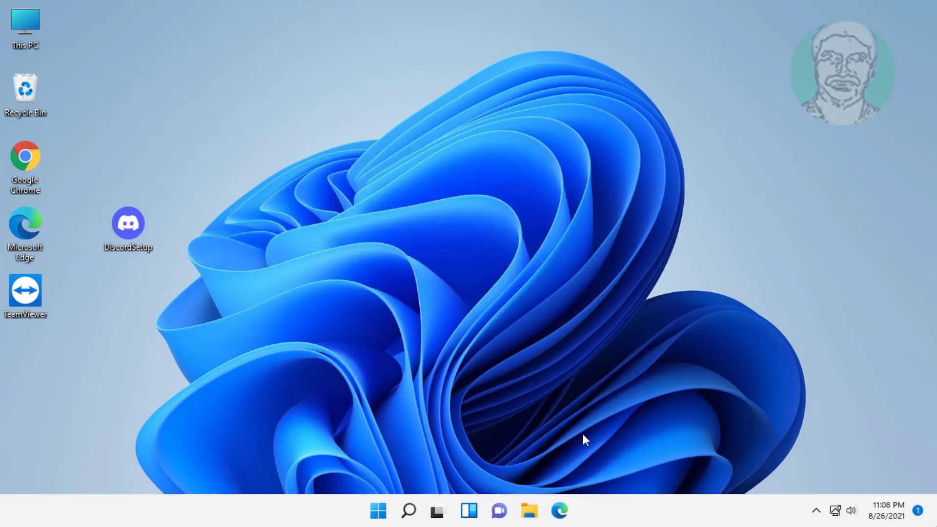
- End the Discord (32 bit) process in Task Manager, then close Task Manager
right_click(380, 516)
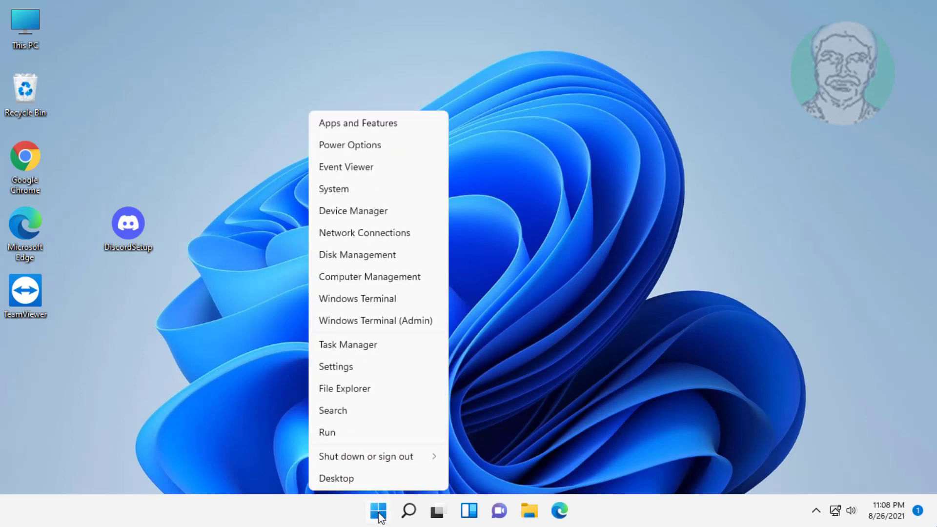
left_click(372, 352)
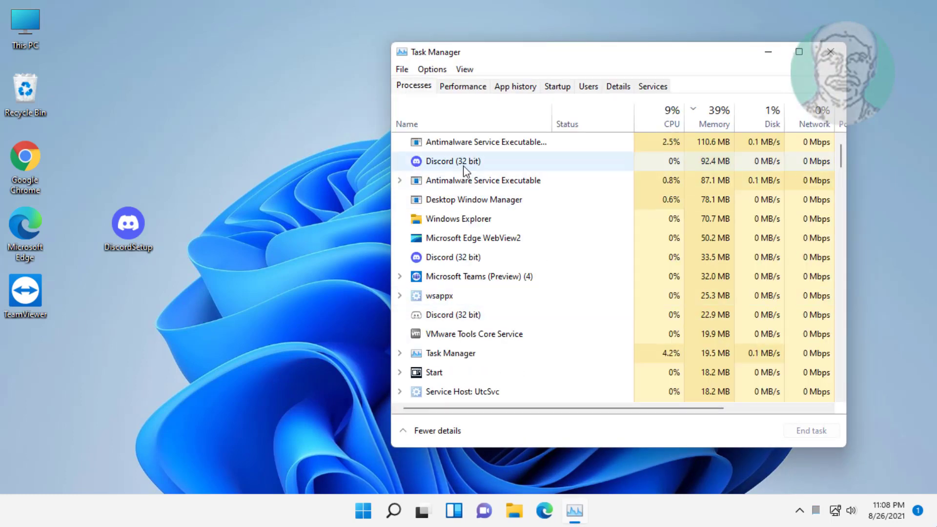
left_click(464, 165)
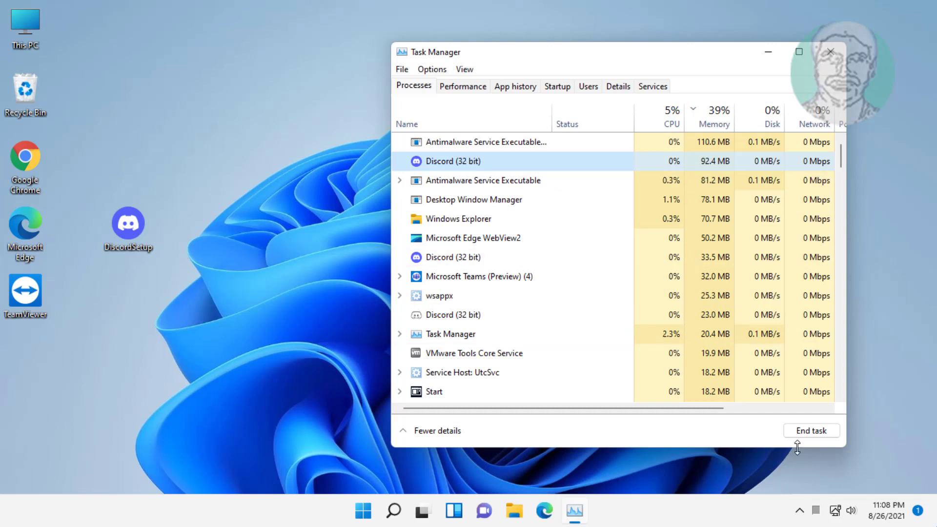
left_click(818, 433)
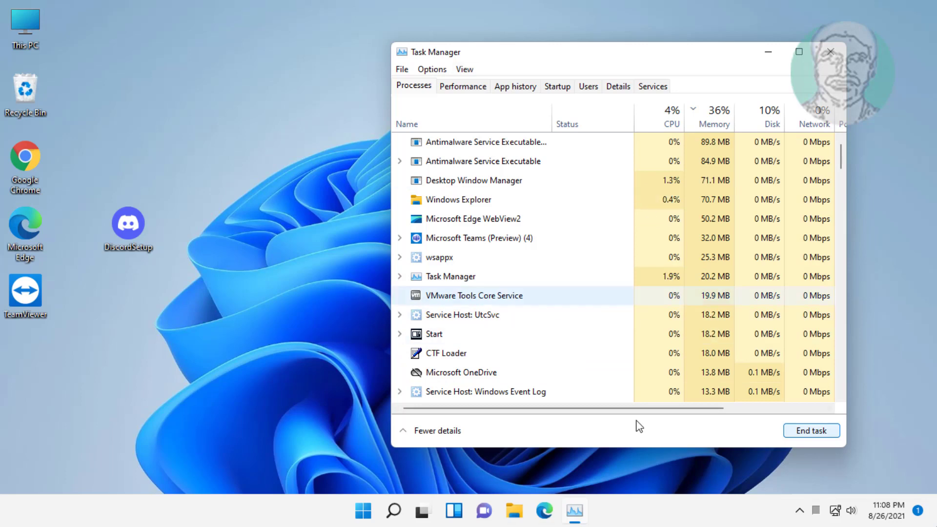
left_click(829, 53)
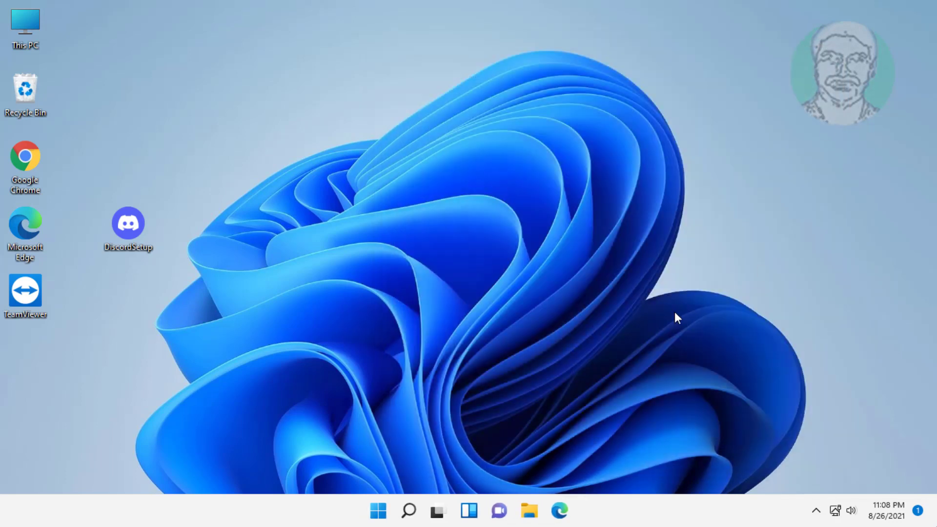
- Run %appdata% from the Run dialog to open the Roaming folder
right_click(378, 513)
left_click(356, 439)
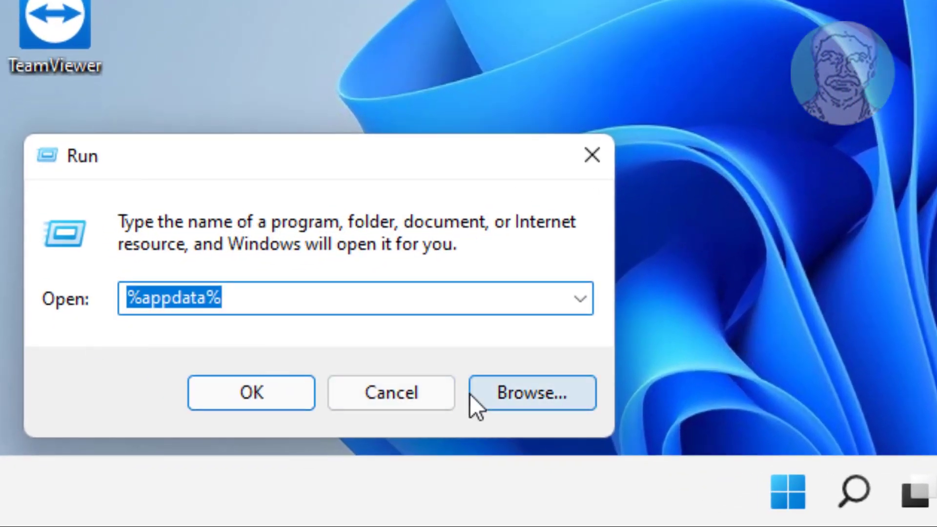
type("%a")
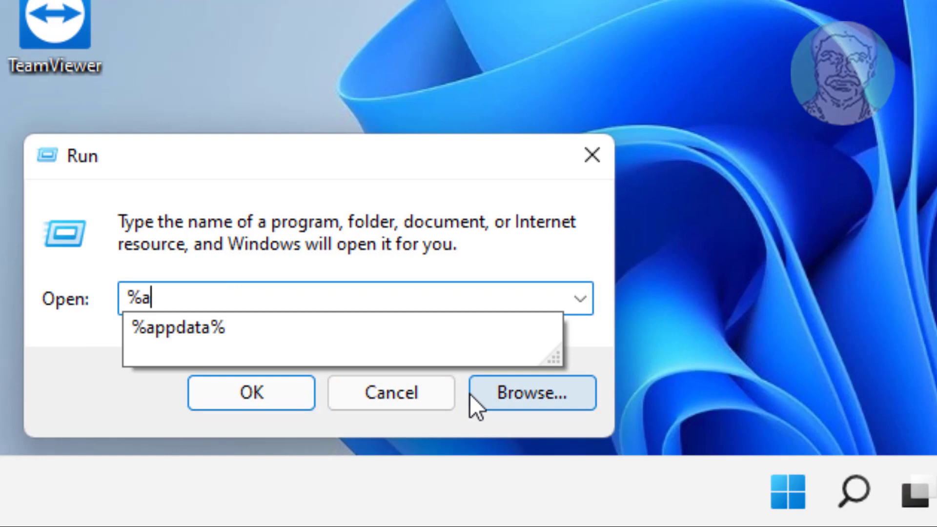
type("ppdata")
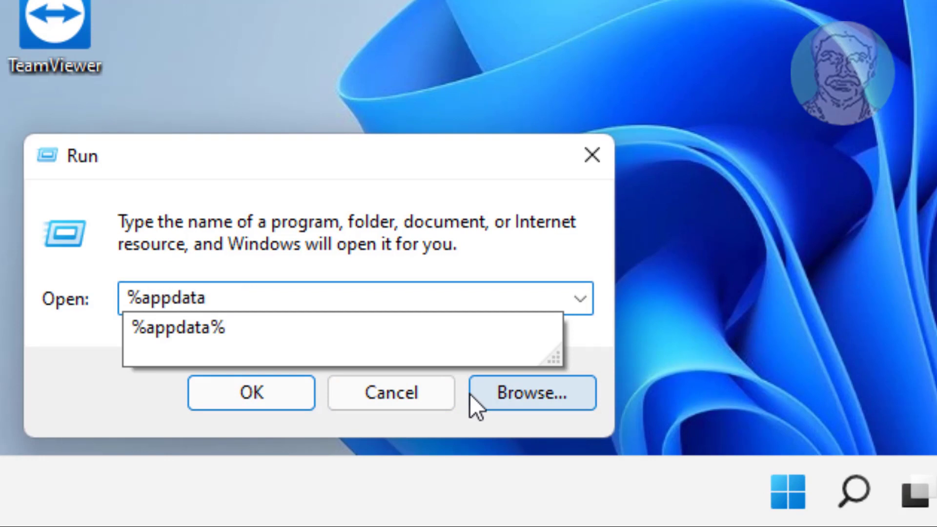
type("%")
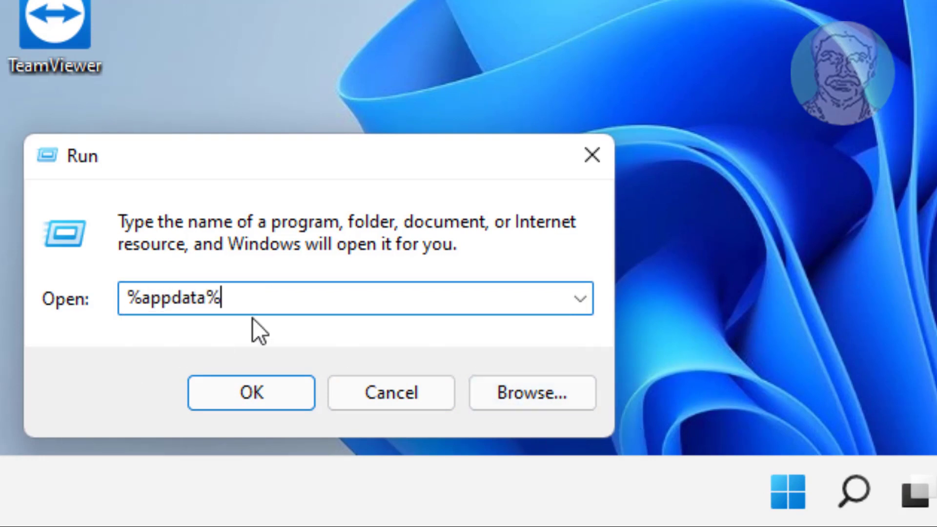
left_click(268, 393)
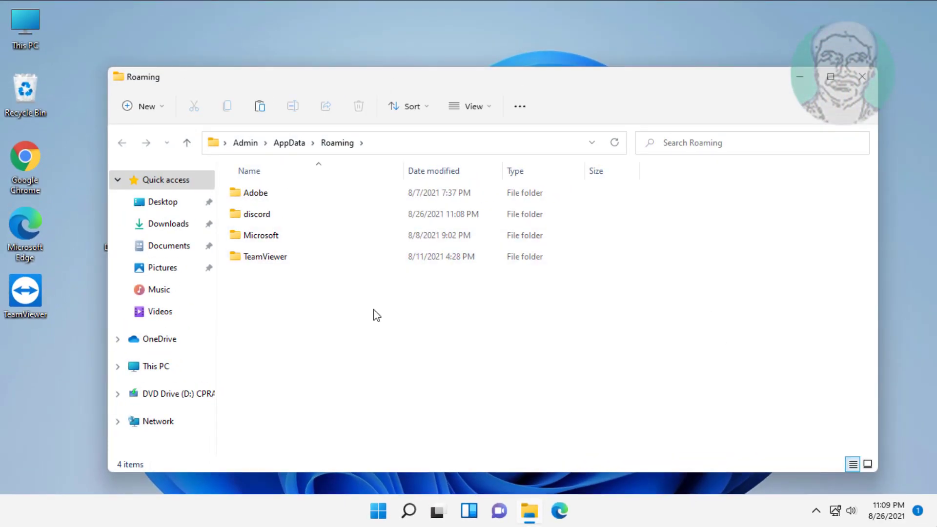
- Turn on showing hidden files and folders in Folder Options
left_click(520, 106)
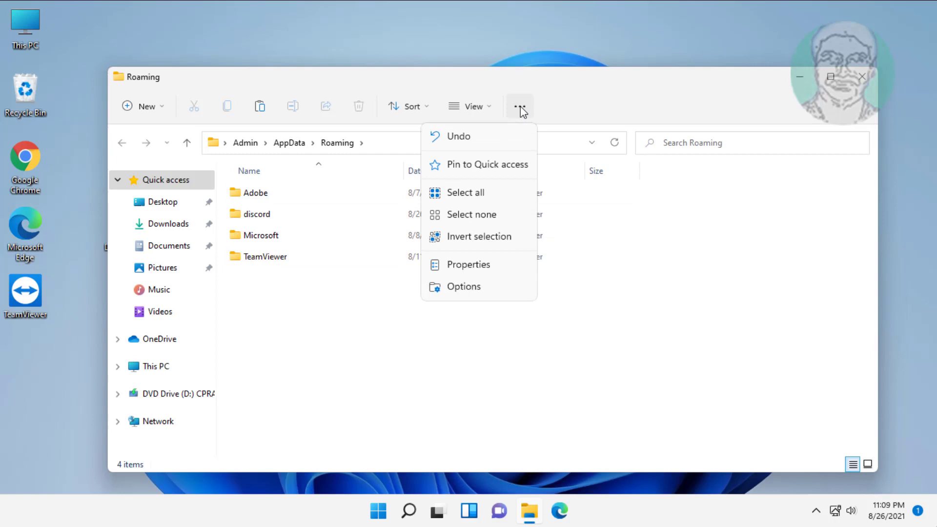
left_click(471, 286)
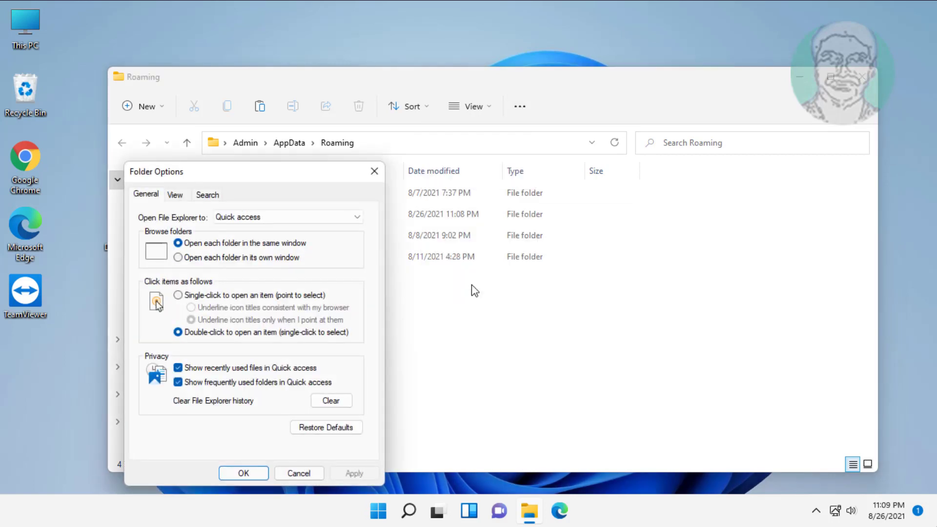
left_click(179, 202)
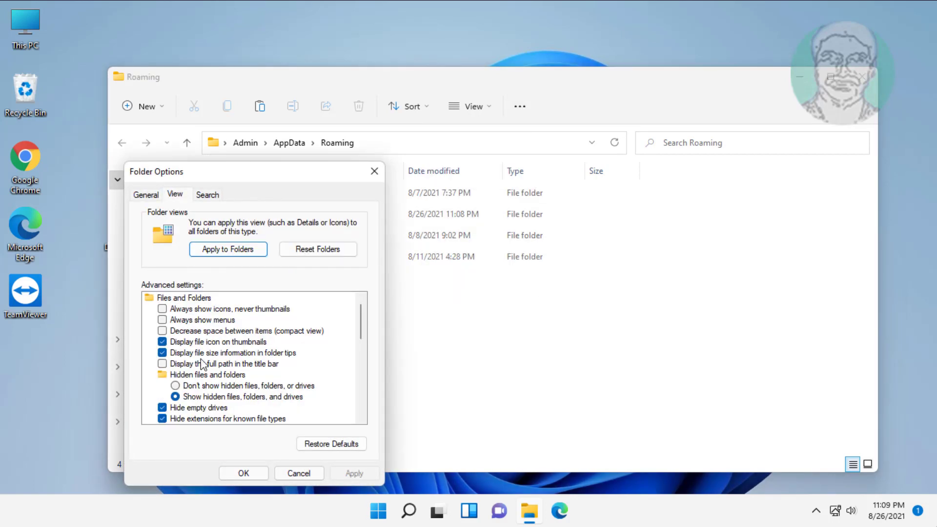
left_click(188, 397)
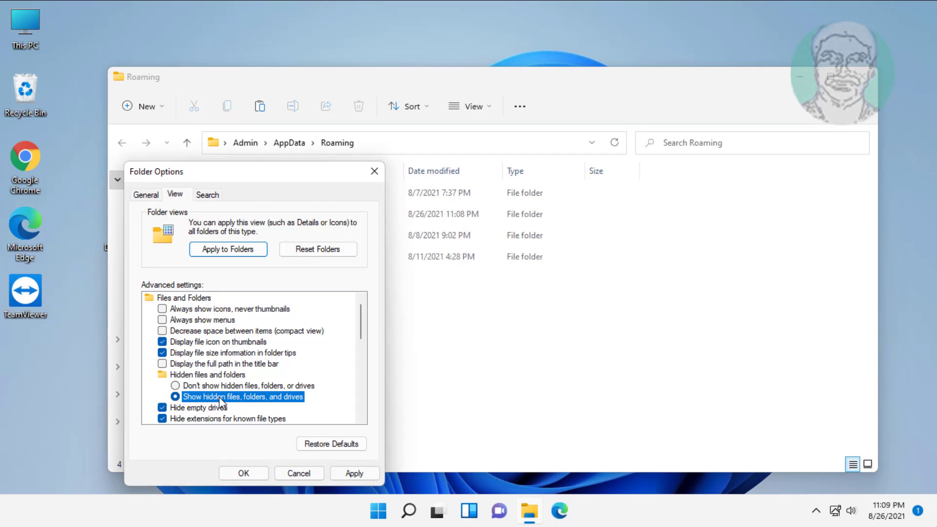
left_click(351, 473)
left_click(244, 472)
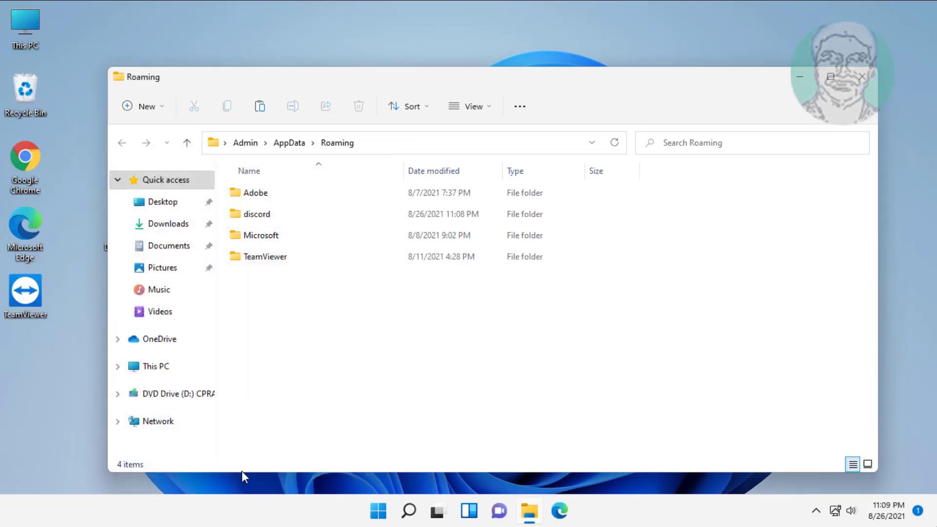
- Delete the discord folder from Roaming and close the File Explorer window
left_click(274, 216)
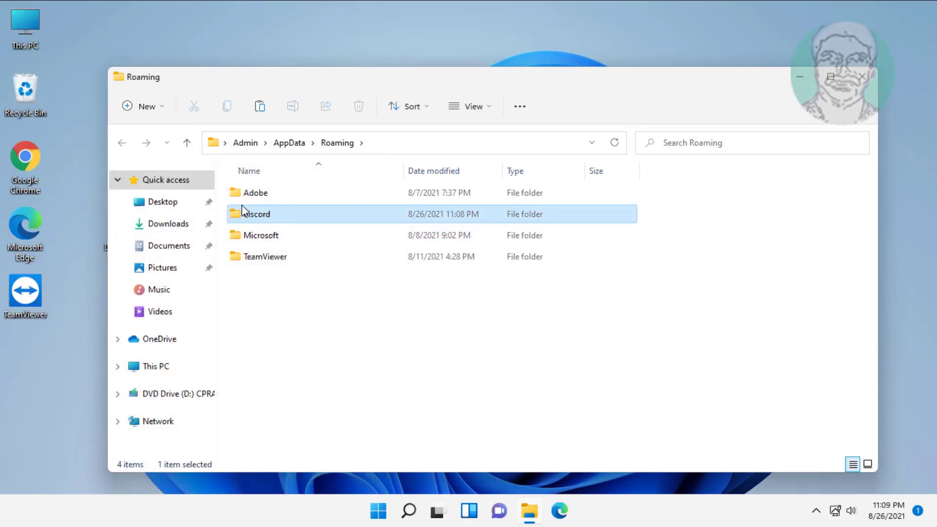
right_click(284, 218)
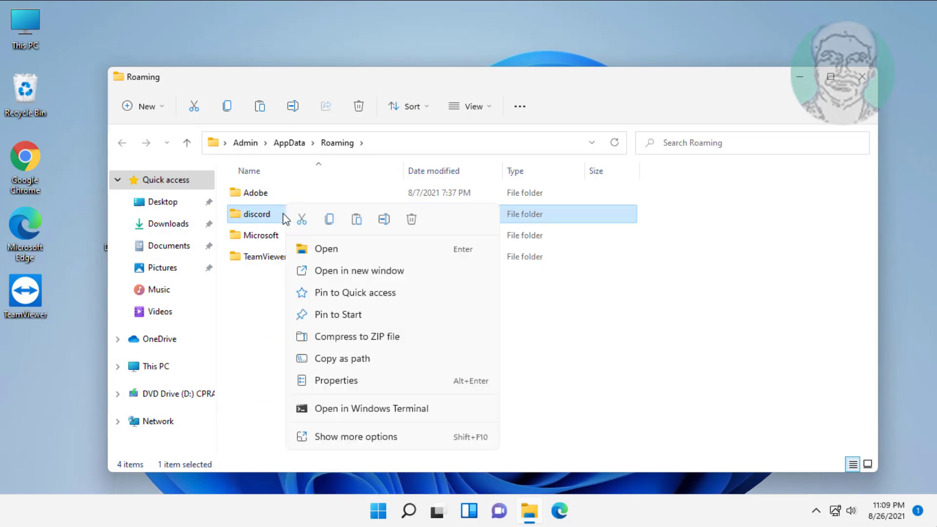
left_click(412, 221)
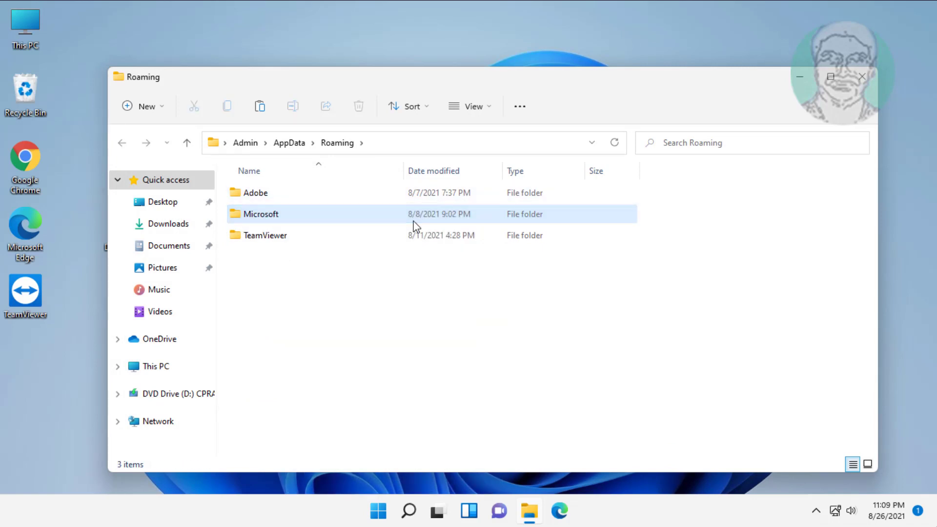
left_click(862, 76)
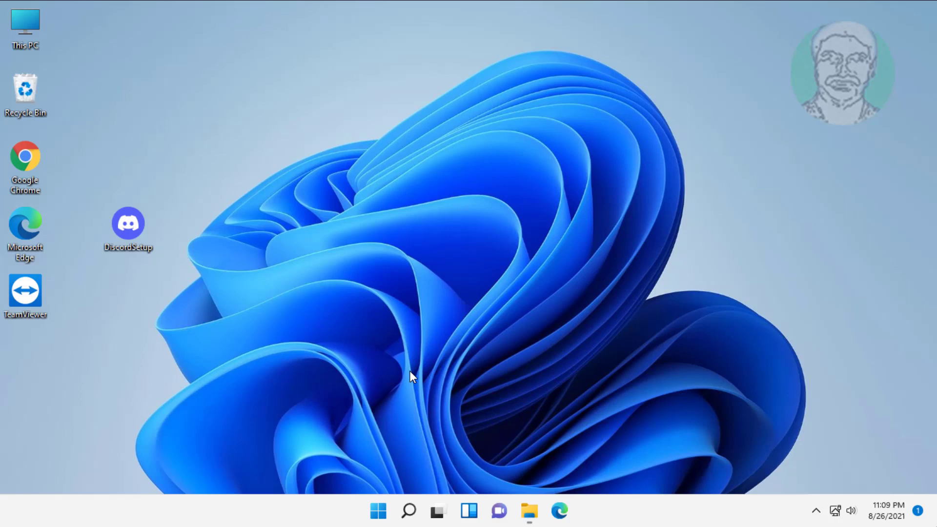
- Run %localappdata% from the Run dialog to open the Local folder
right_click(381, 514)
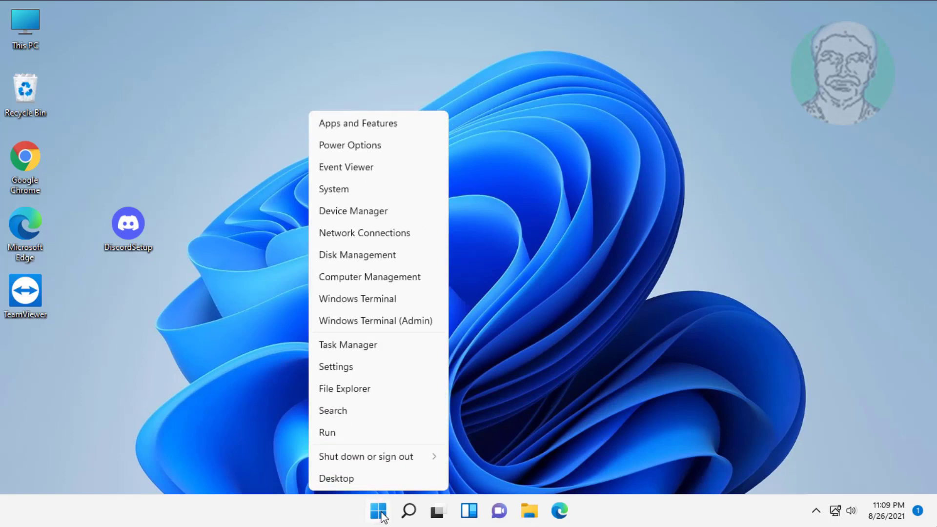
left_click(351, 431)
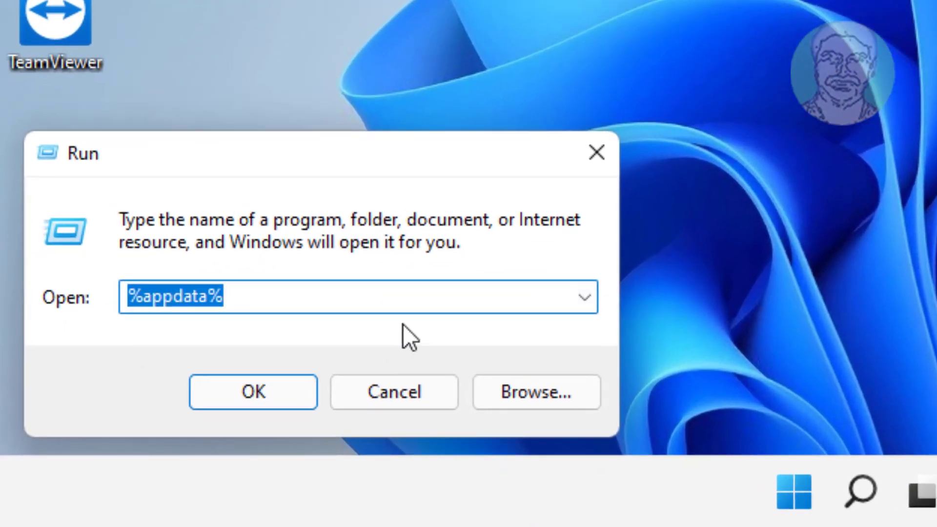
type("%lo")
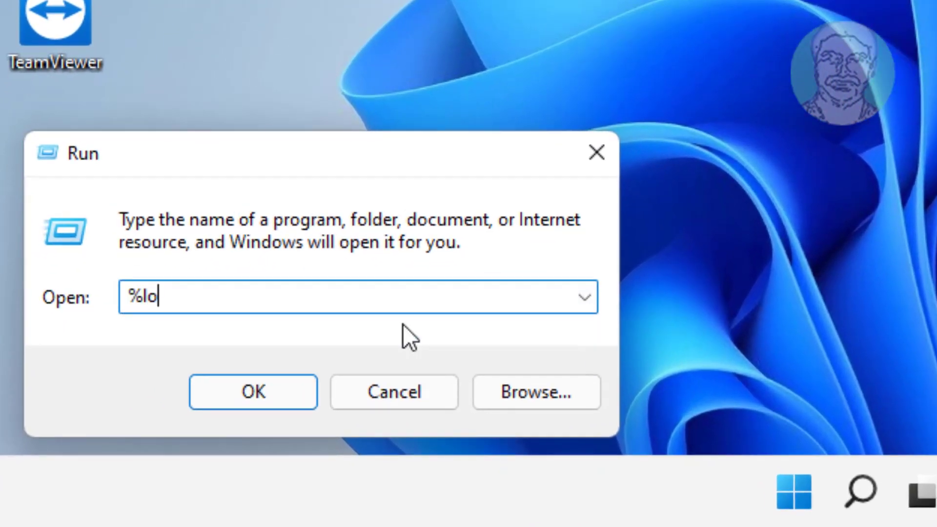
type("calapp")
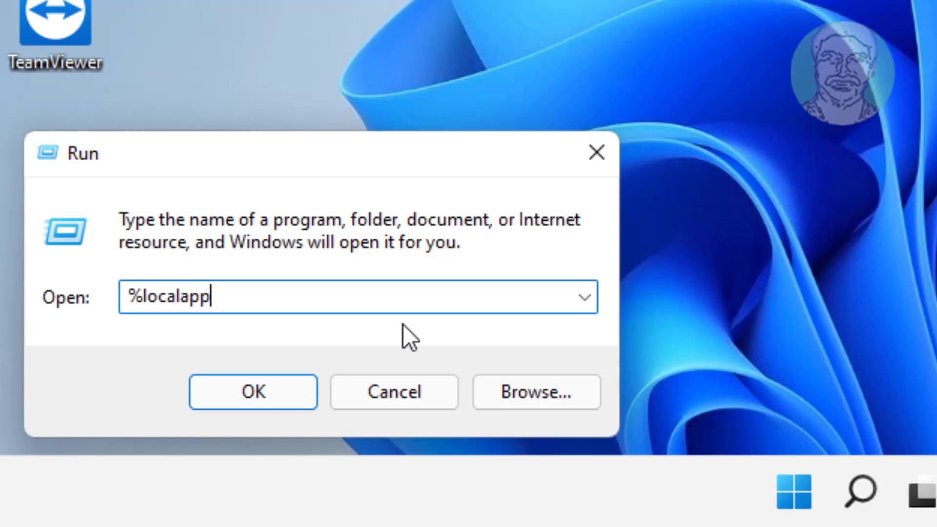
type("data")
type("%")
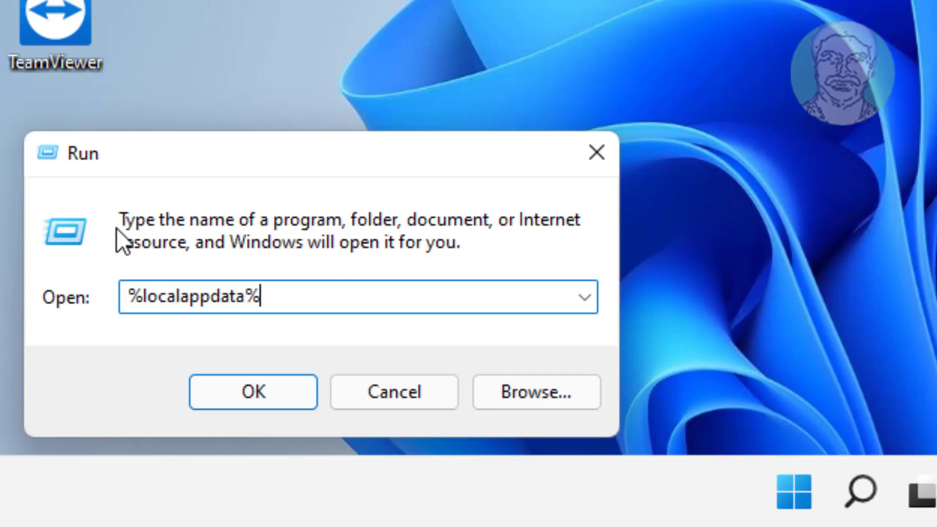
left_click(256, 400)
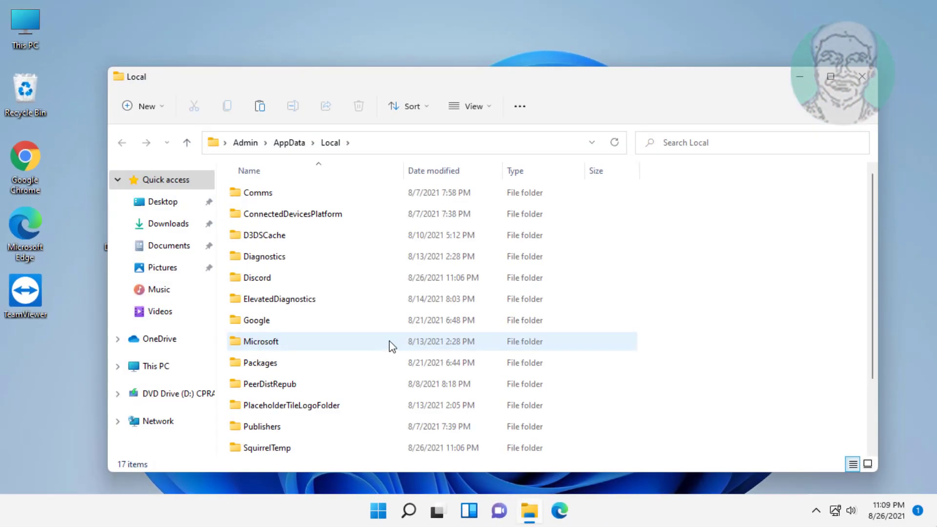
- Delete the Discord folder from AppData Local, leaving 16 items, and close the window
left_click(271, 278)
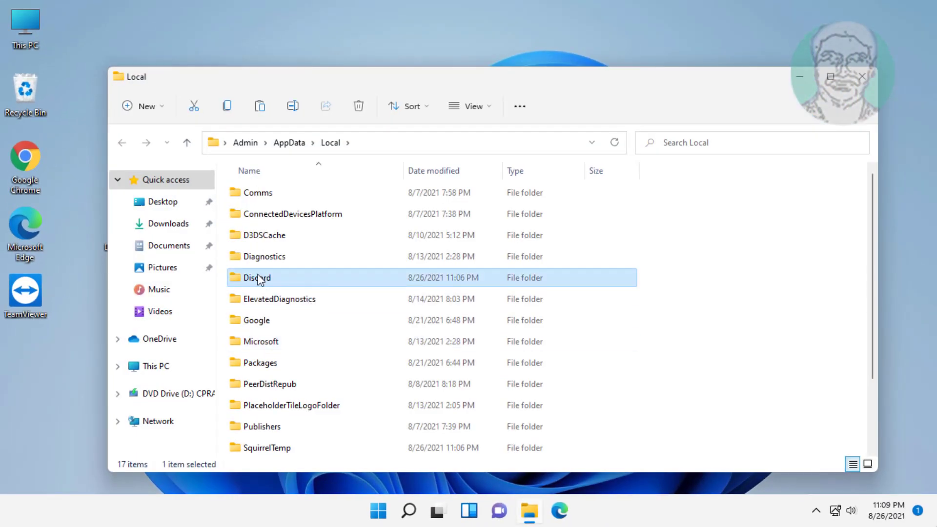
right_click(274, 275)
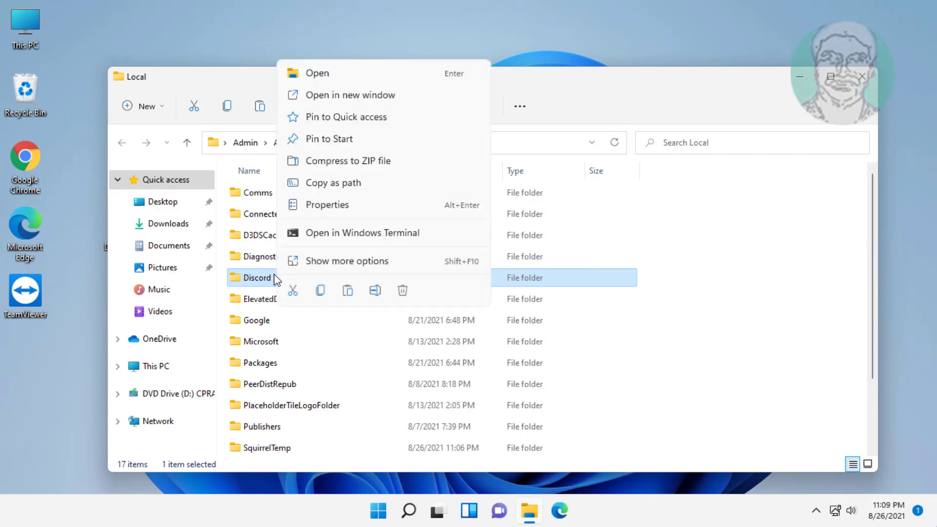
left_click(406, 290)
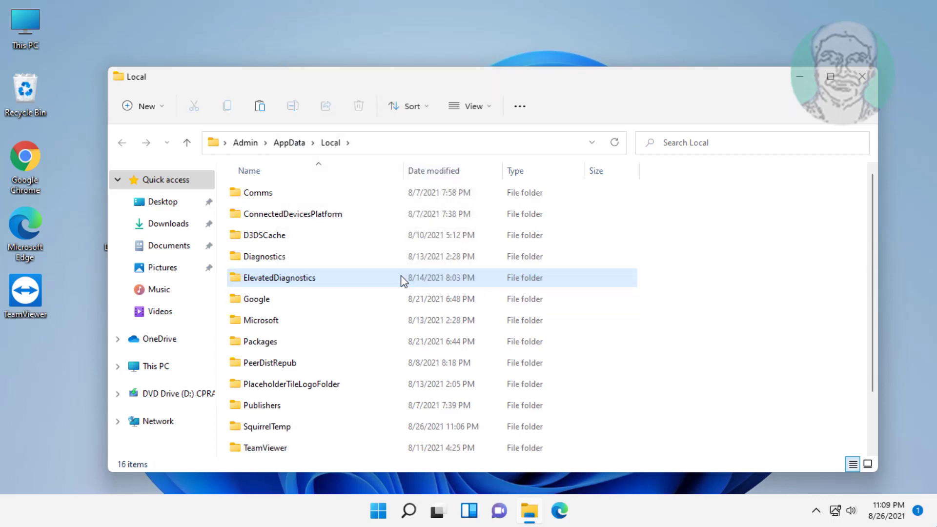
left_click(861, 76)
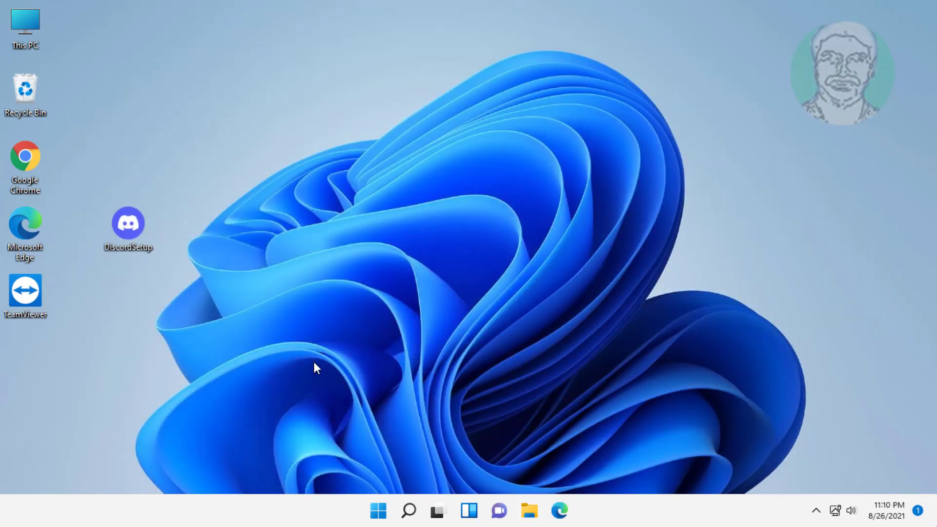
- Launch the DiscordSetup installer from the desktop to reinstall Discord
double_click(128, 227)
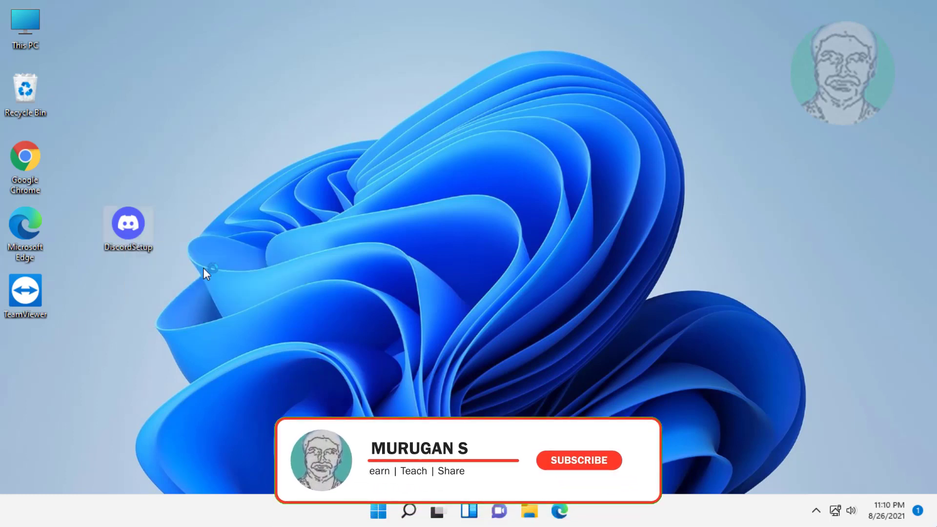